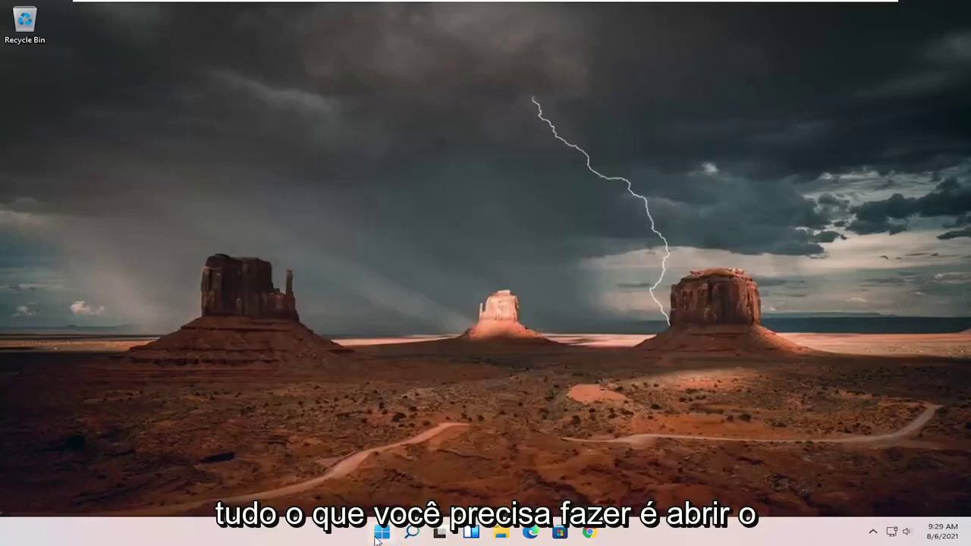
# Launch Settings from a taskbar search for 'settings' and go to the Network & internet page.
pyautogui.click(411, 532)
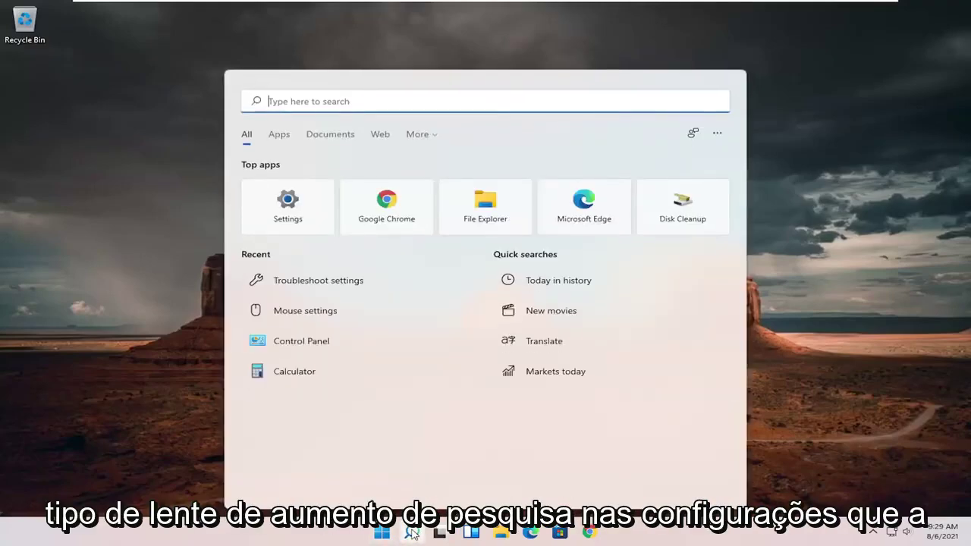
pyautogui.write('settings')
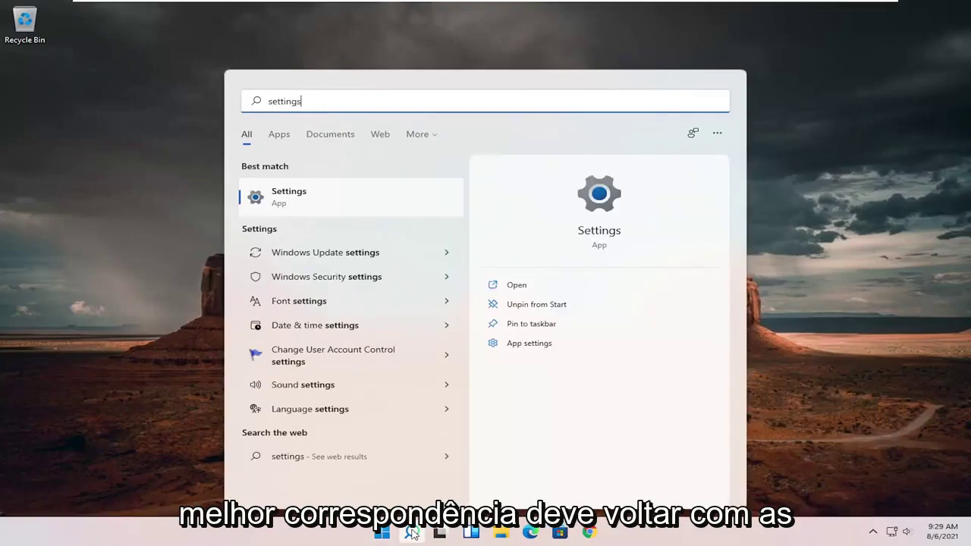
pyautogui.click(311, 196)
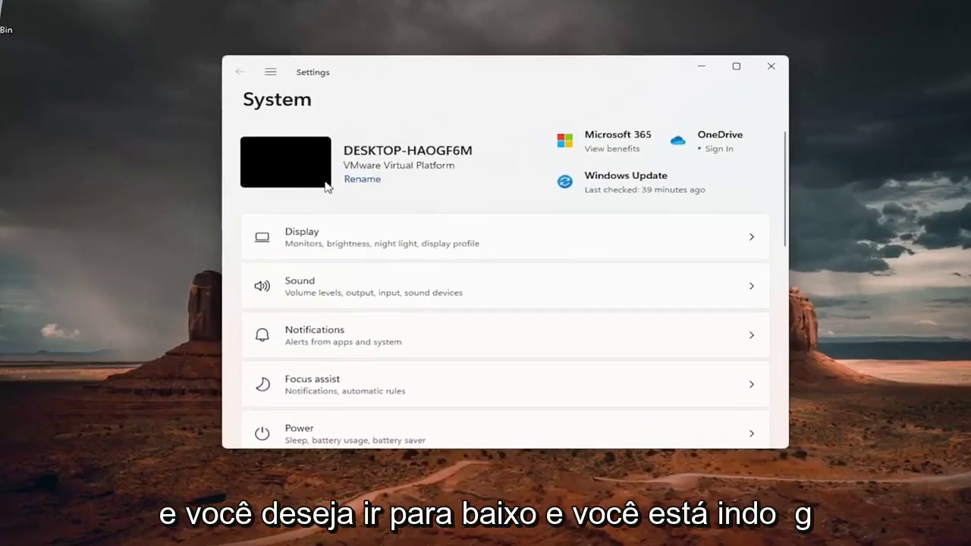
pyautogui.scroll(-1, 329, 194)
pyautogui.scroll(1, 255, 103)
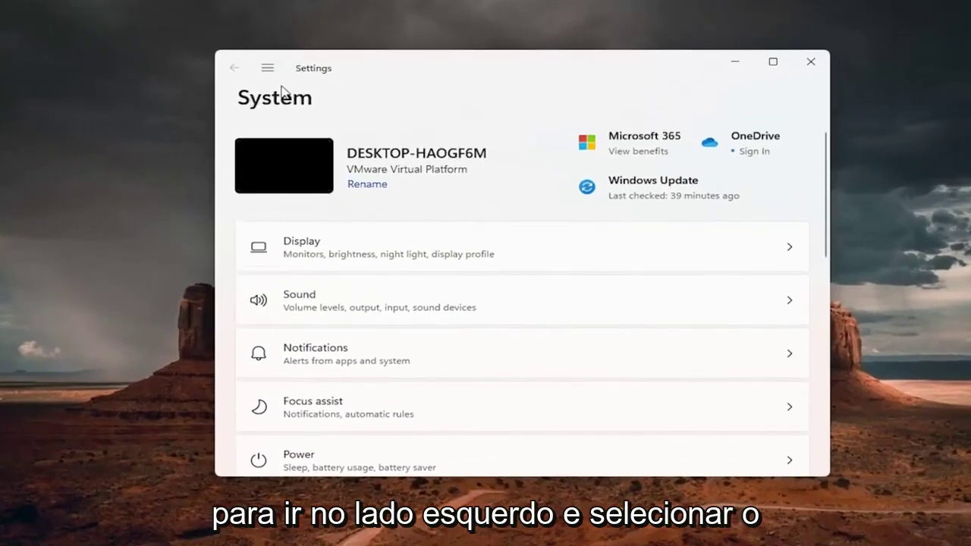
pyautogui.click(269, 69)
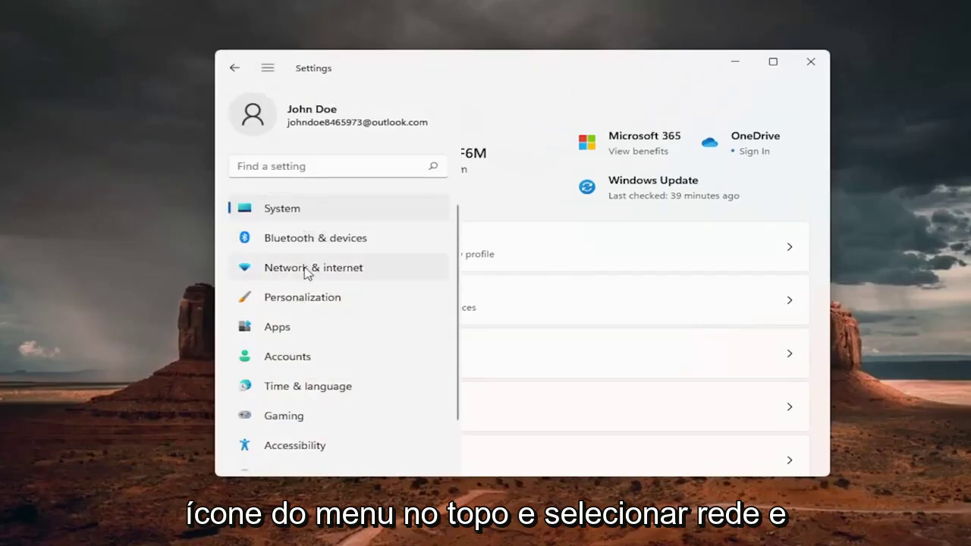
pyautogui.click(350, 273)
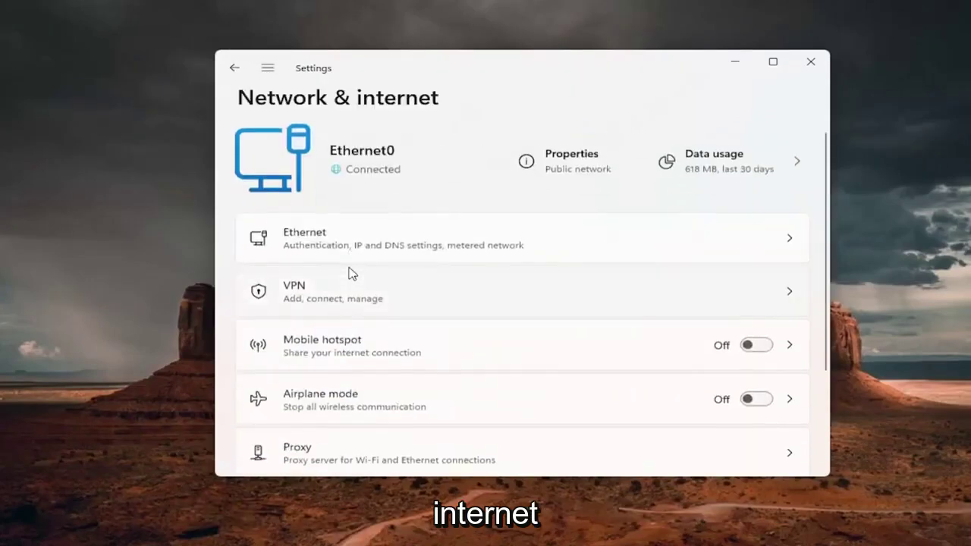
pyautogui.scroll(-4, 351, 273)
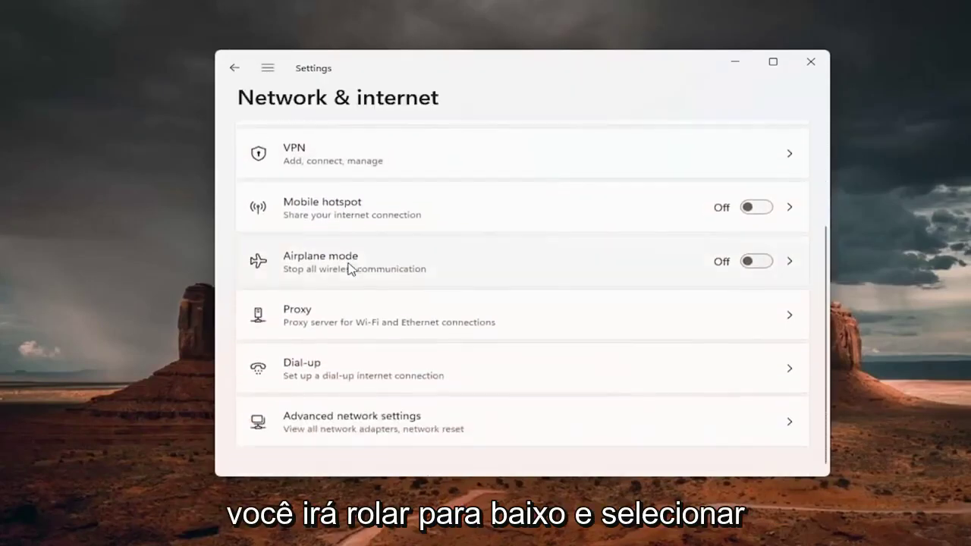
# Go to Advanced network settings and open Network reset under More settings.
pyautogui.click(418, 425)
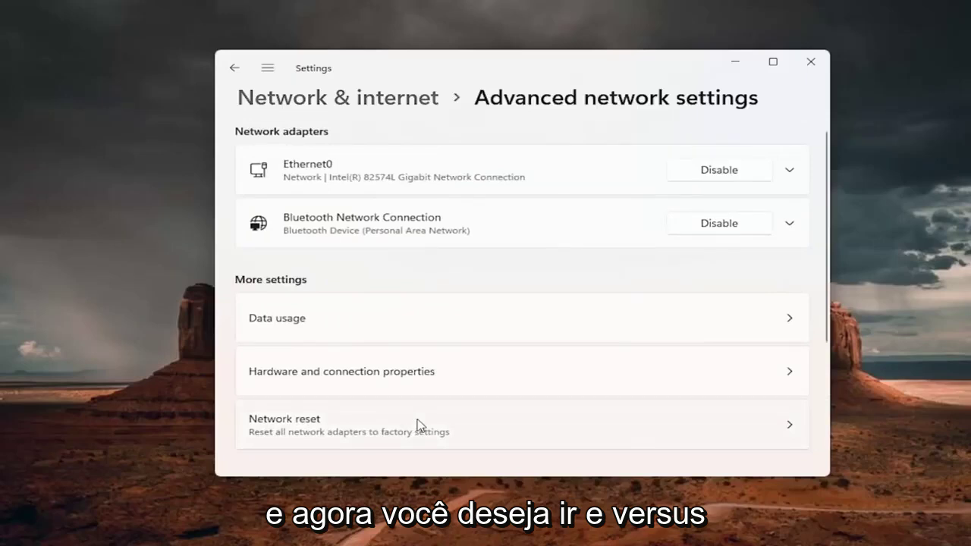
pyautogui.scroll(-1, 342, 421)
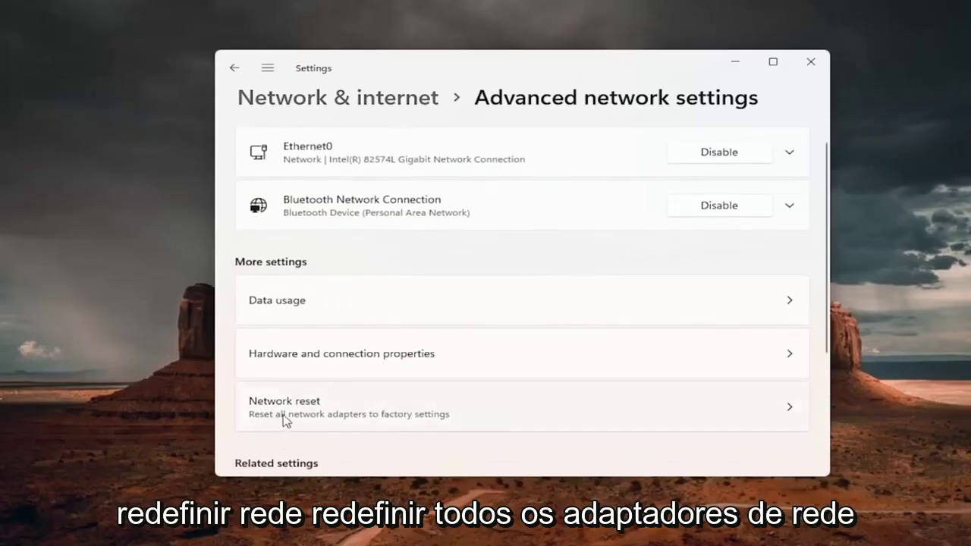
pyautogui.click(426, 414)
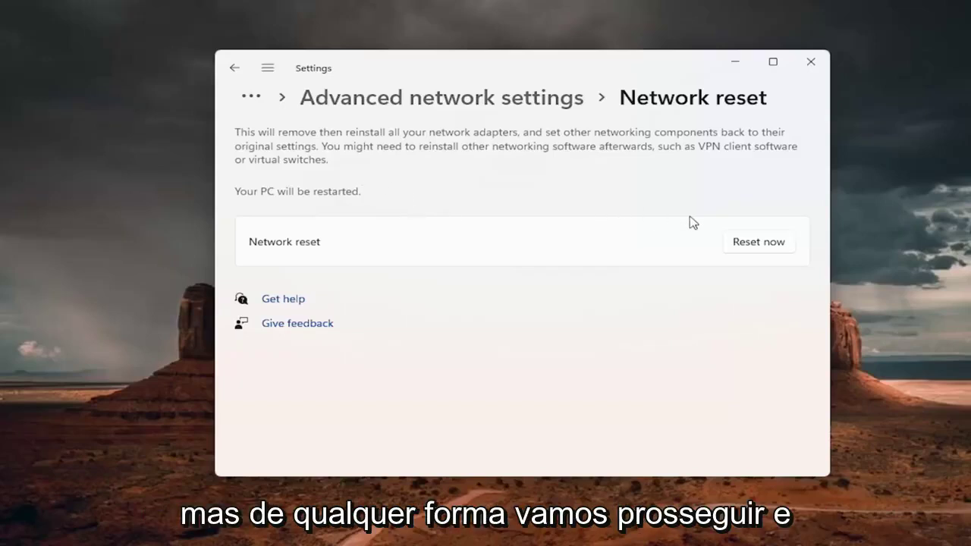
# Confirm Reset now with Yes, dismiss the sign-out notice, and close the Settings window.
pyautogui.click(763, 246)
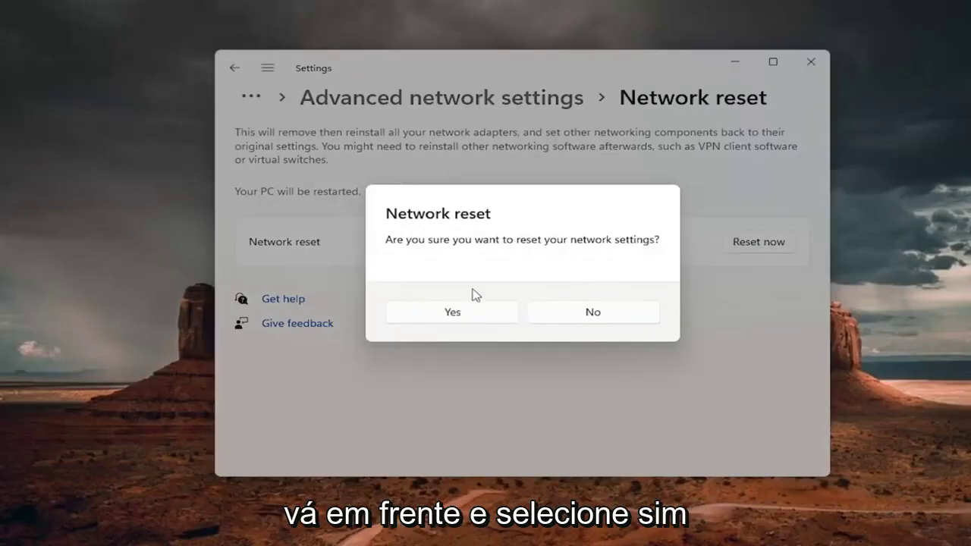
pyautogui.click(451, 313)
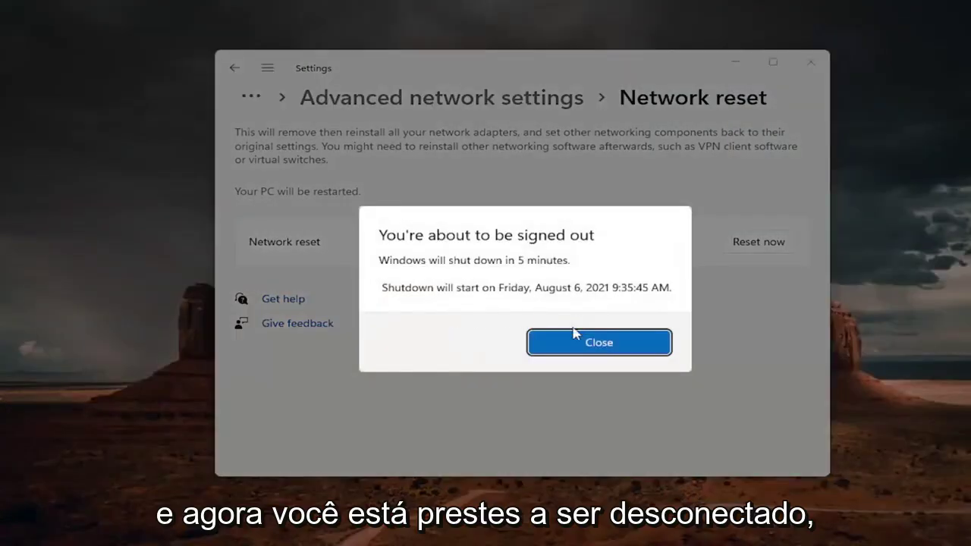
pyautogui.click(591, 334)
pyautogui.click(811, 62)
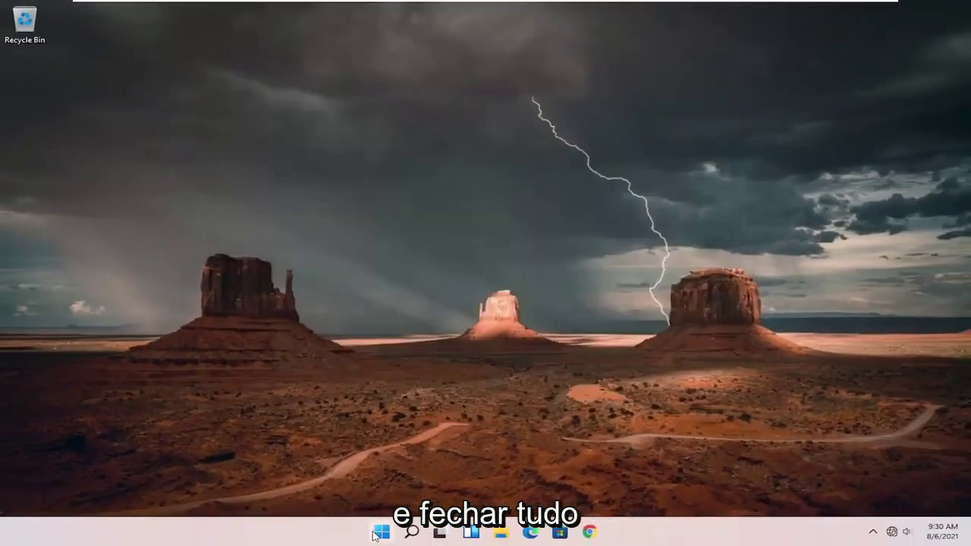
pyautogui.rightClick(382, 532)
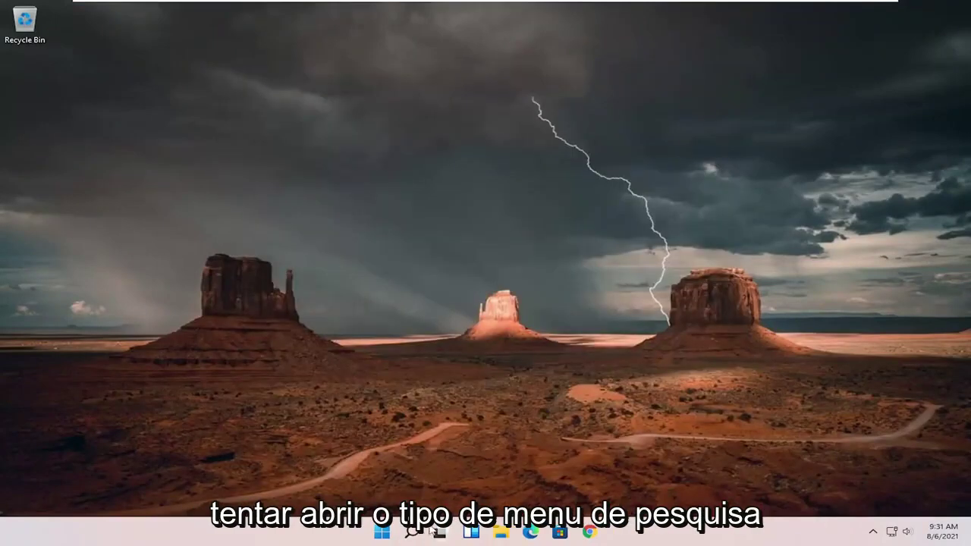
# Launch Control Panel via search, view it by Large icons, and enter Network and Sharing Center.
pyautogui.click(412, 532)
pyautogui.write('co')
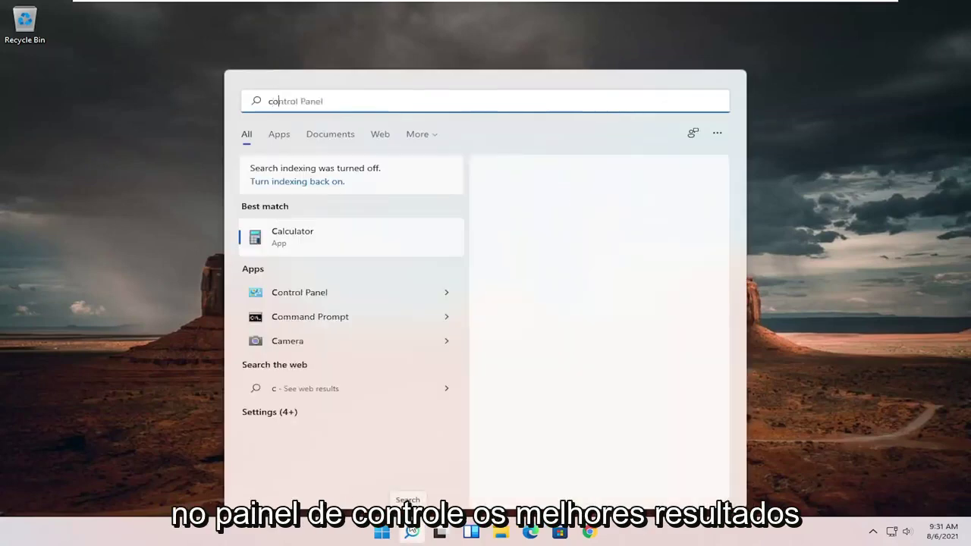
pyautogui.write('ntrol panel')
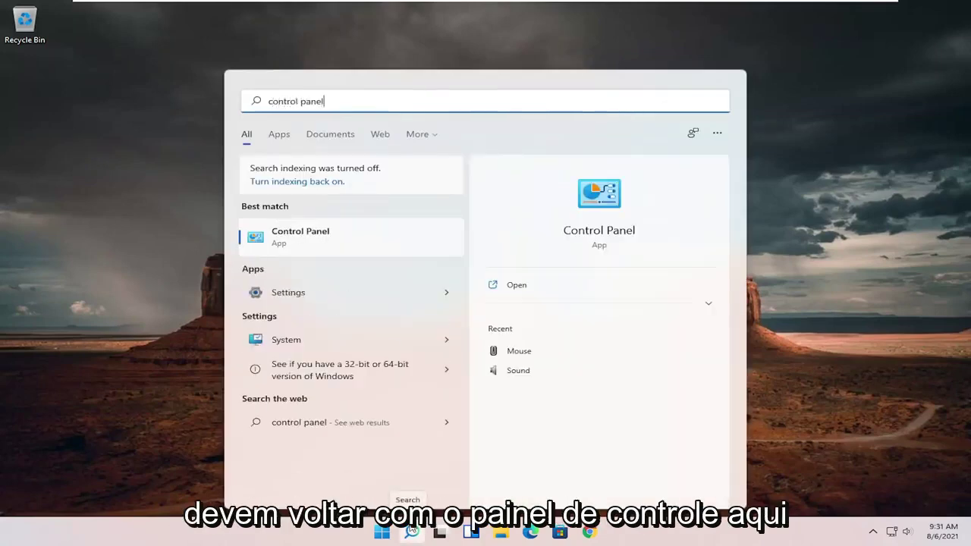
pyautogui.click(362, 241)
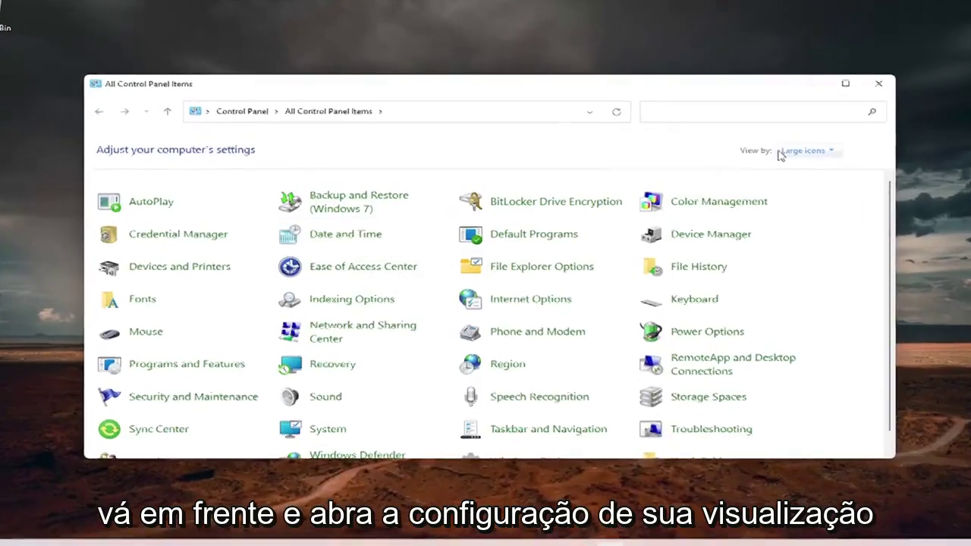
pyautogui.click(819, 148)
pyautogui.click(828, 185)
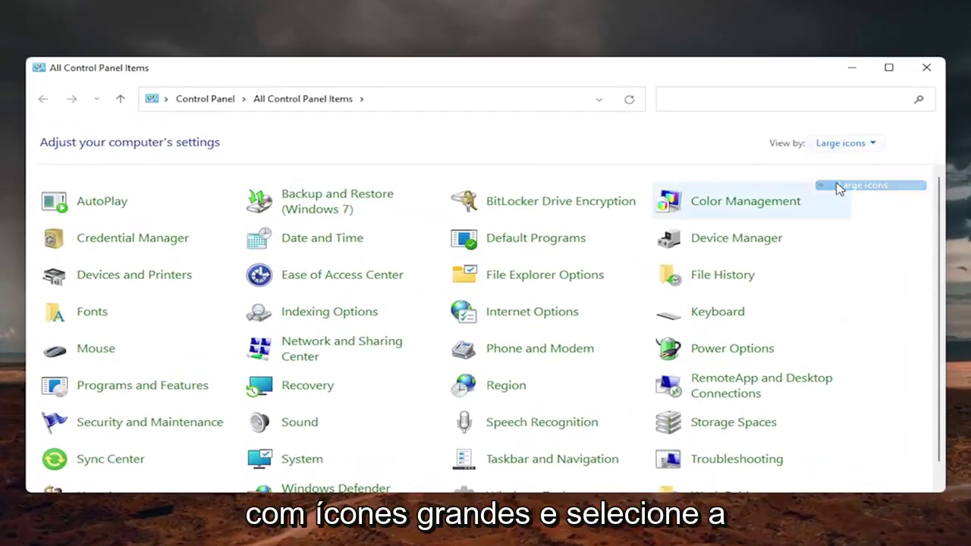
pyautogui.click(335, 346)
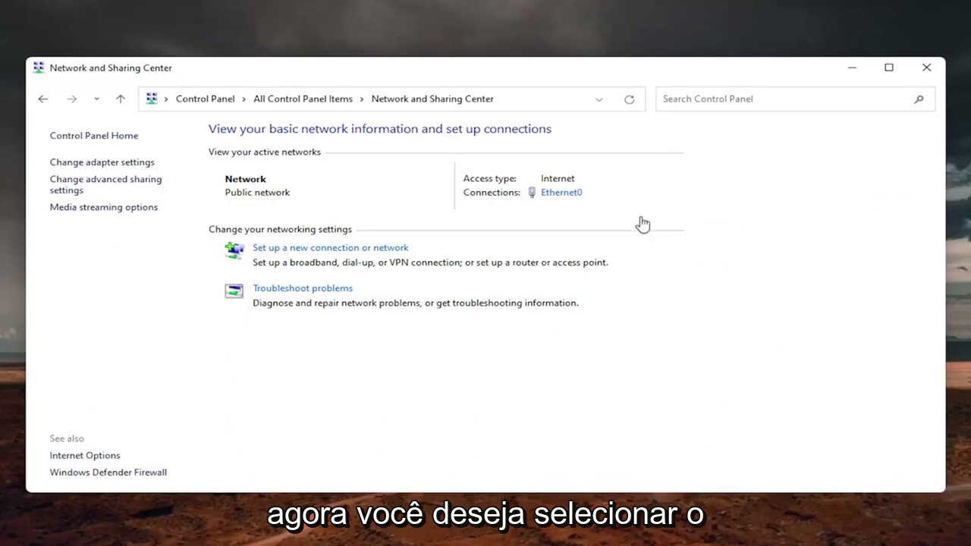
# From Ethernet0 Status, open Properties and the Internet Protocol Version 4 (TCP/IPv4) Properties dialog.
pyautogui.click(565, 196)
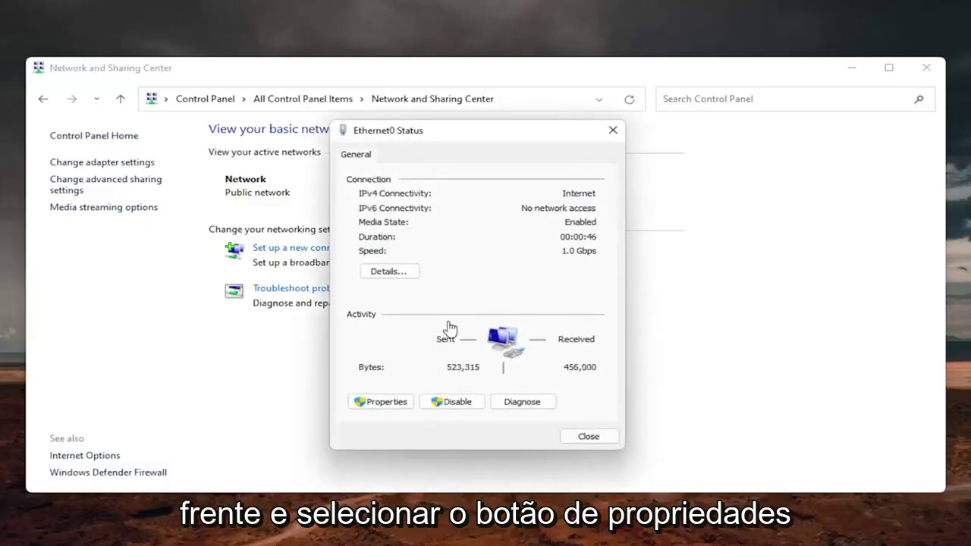
pyautogui.click(383, 403)
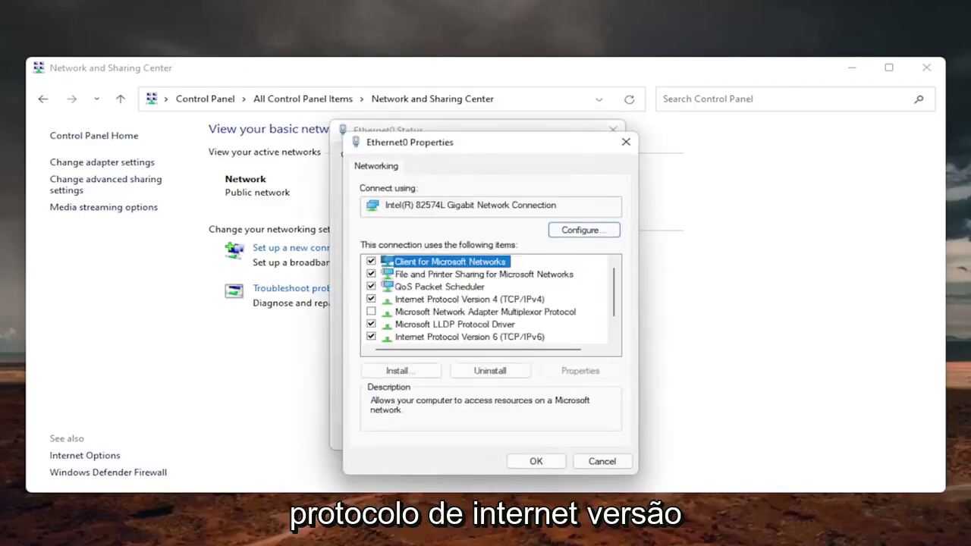
pyautogui.moveTo(448, 152); pyautogui.dragTo(444, 137)
pyautogui.click(476, 287)
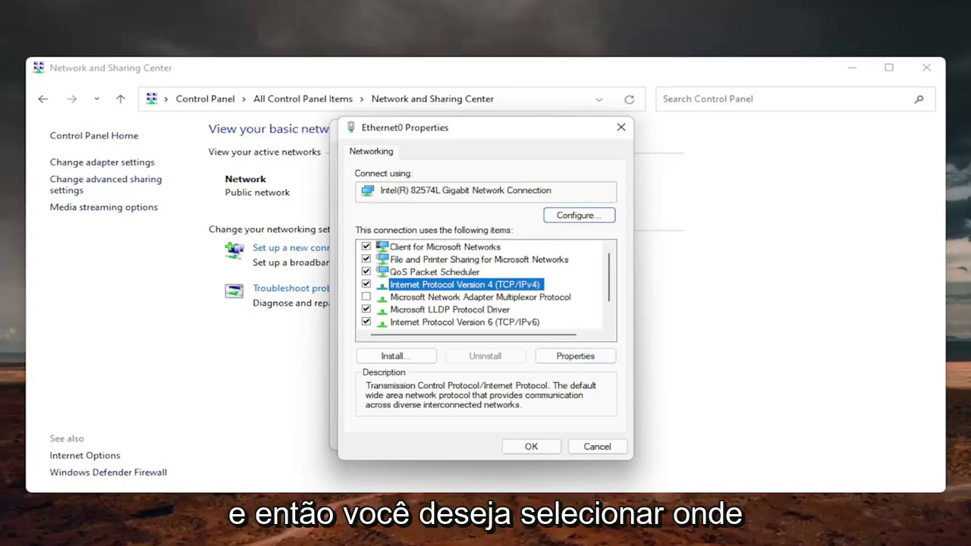
pyautogui.click(572, 358)
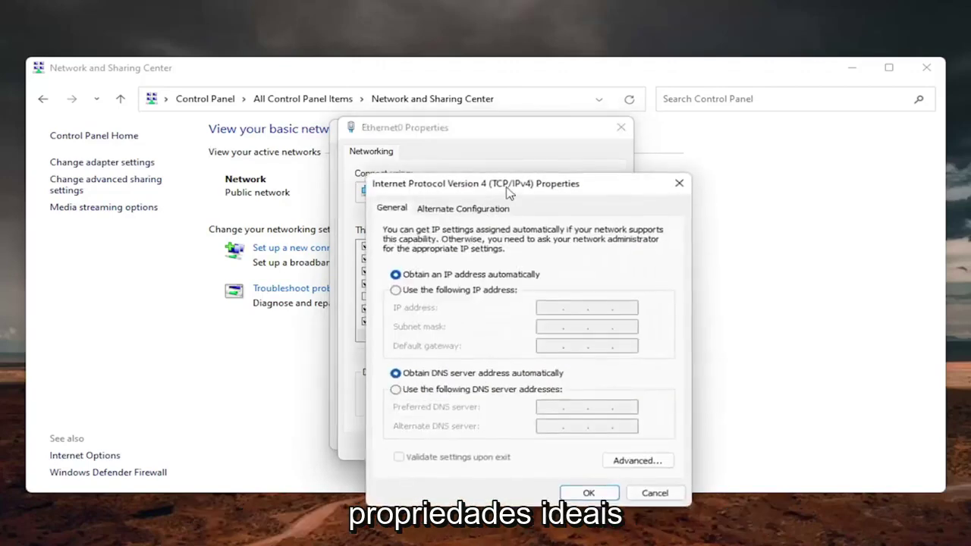
pyautogui.moveTo(478, 180); pyautogui.dragTo(470, 114)
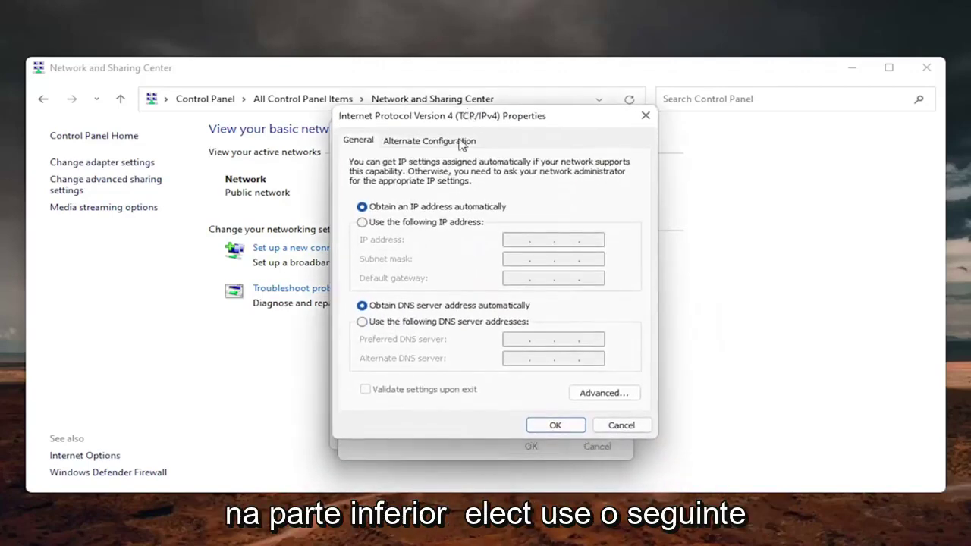
# Use DNS servers 8.8.8.8 and 8.8.4.4 with 'Validate settings upon exit' ticked, and confirm with OK.
pyautogui.click(362, 322)
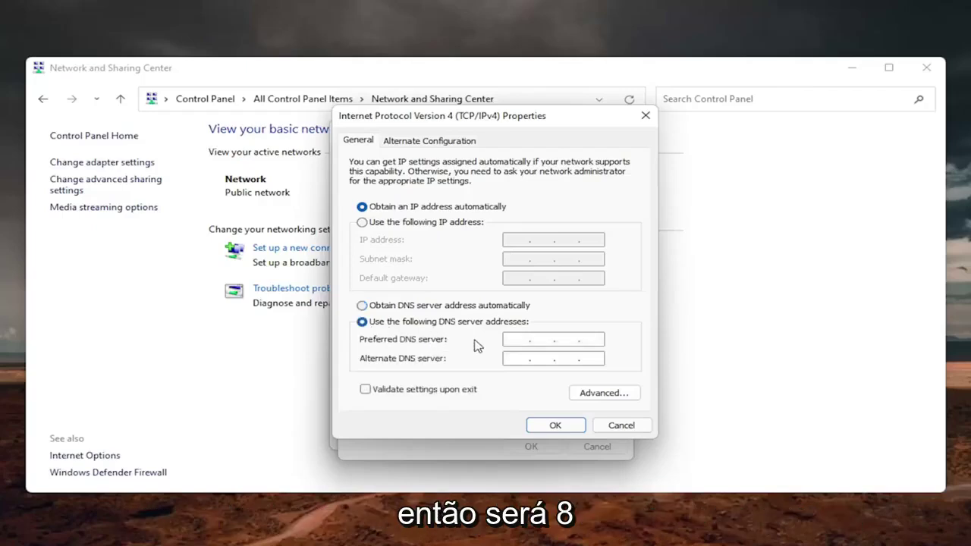
pyautogui.write('8')
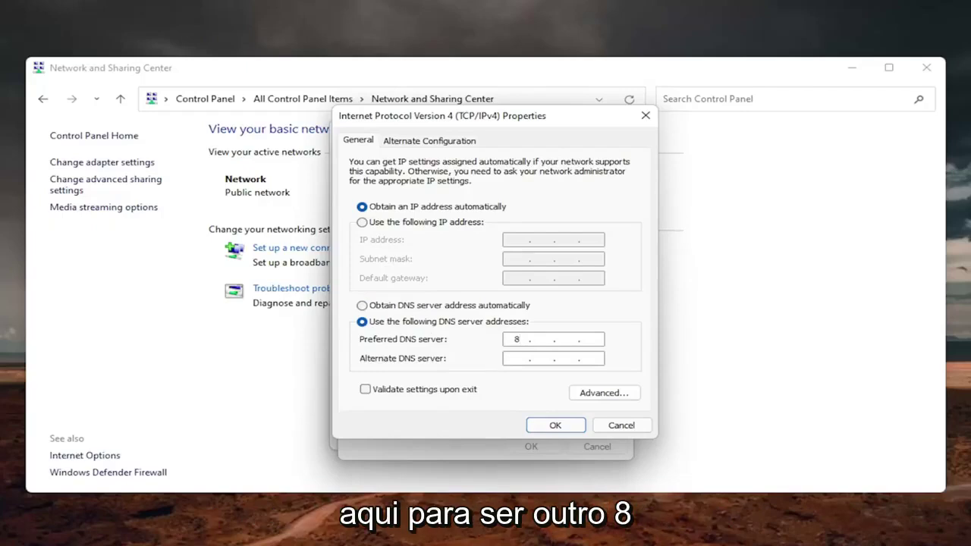
pyautogui.write('.8.8.8')
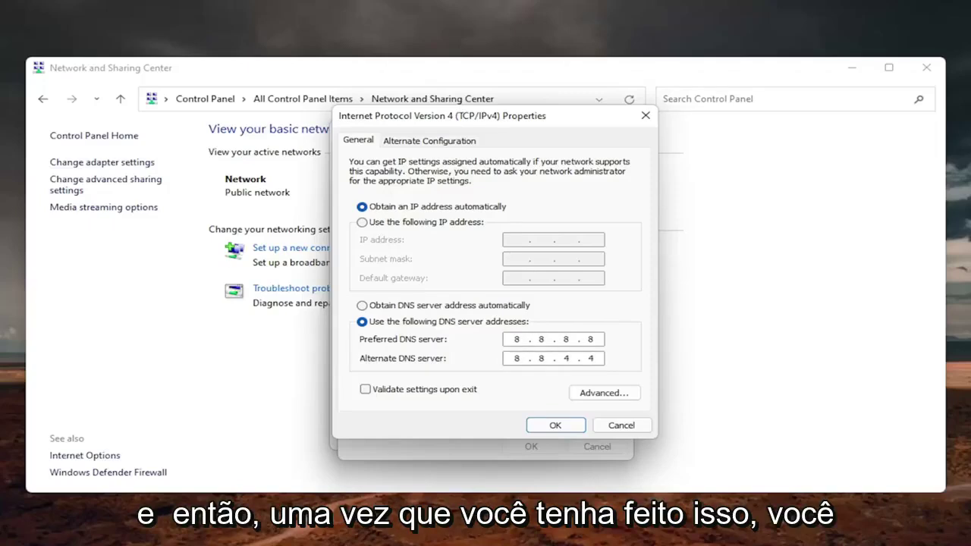
pyautogui.click(365, 390)
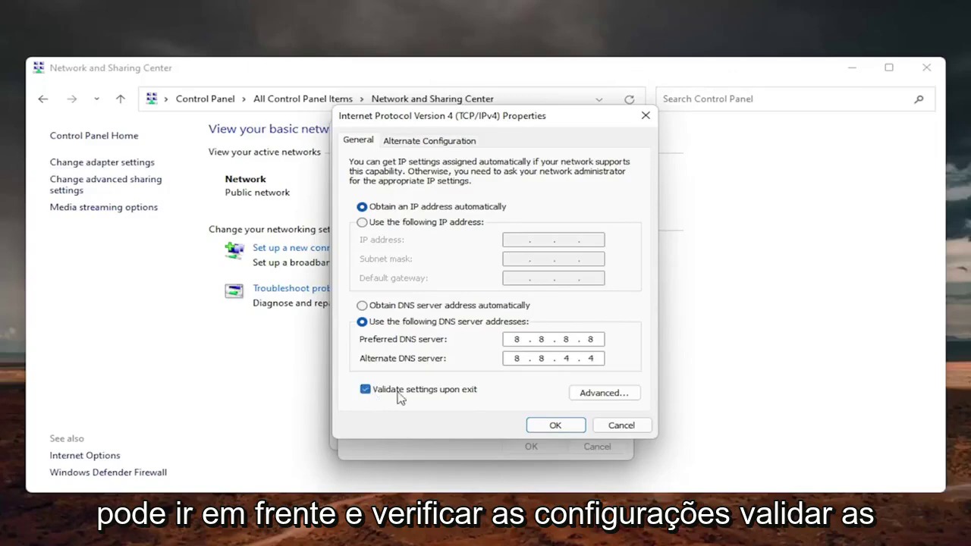
pyautogui.click(546, 428)
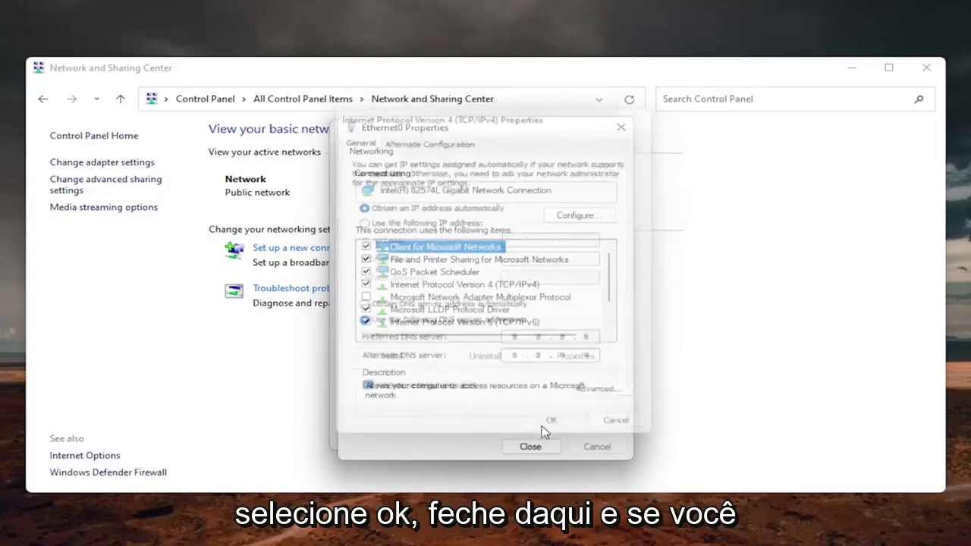
# Dismiss diagnostics, reopen TCP/IPv4 Properties, and switch DNS back to 'Obtain DNS server address automatically'.
pyautogui.click(536, 448)
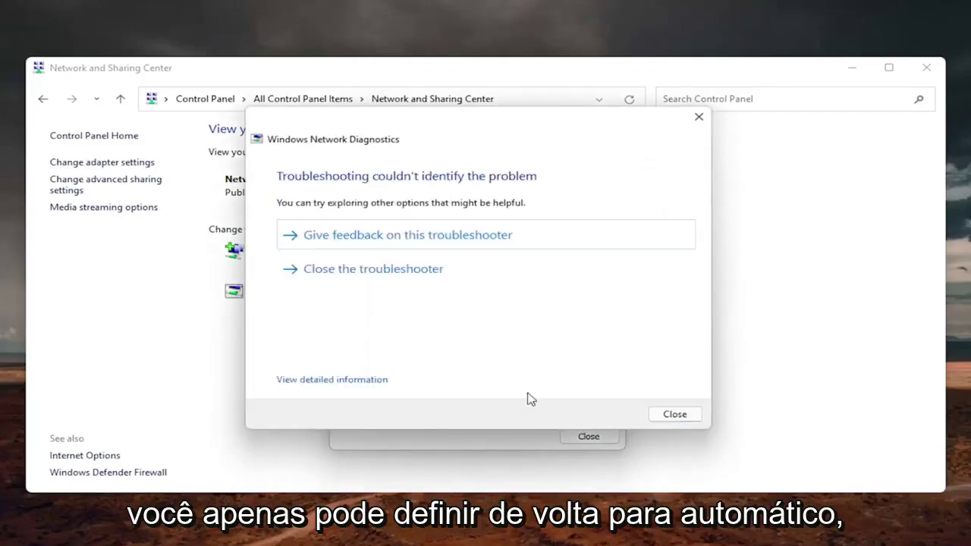
pyautogui.click(692, 416)
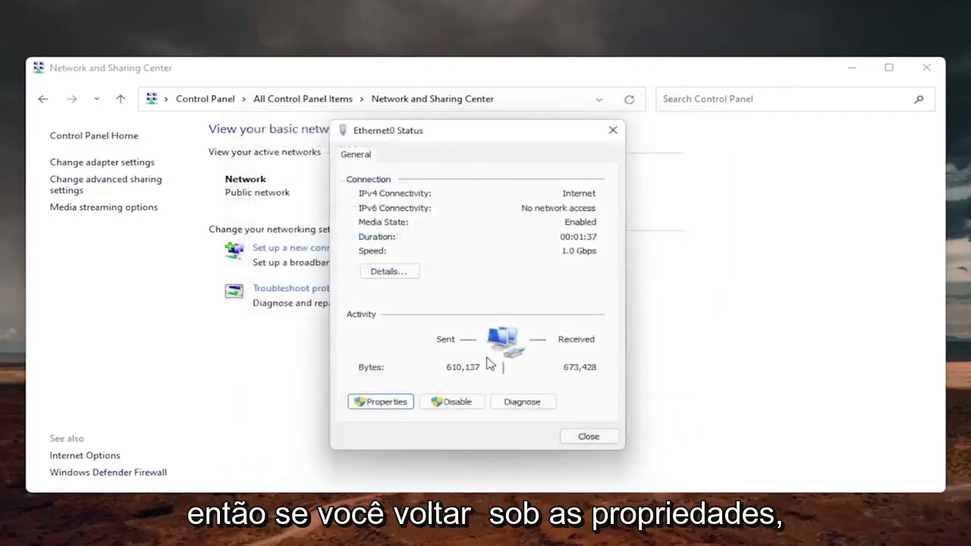
pyautogui.click(383, 403)
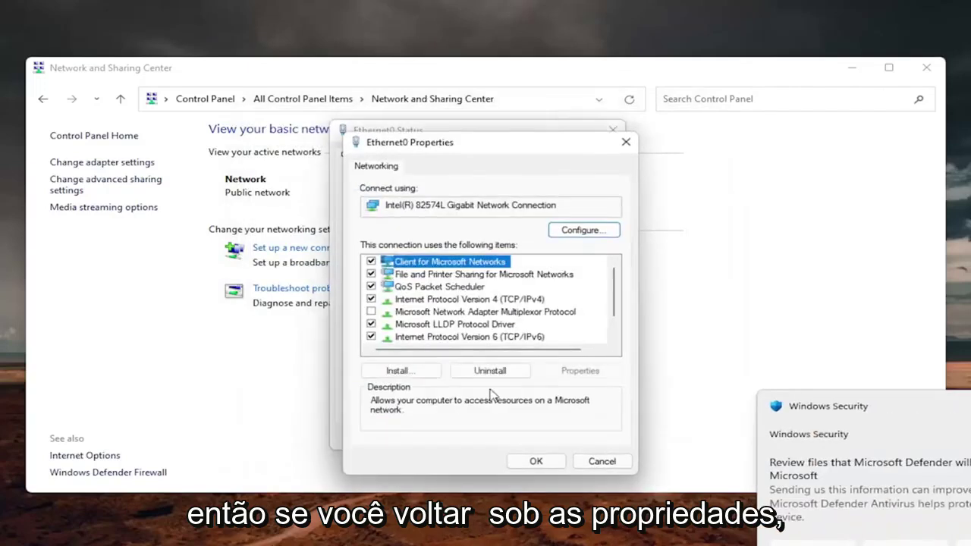
pyautogui.click(469, 299)
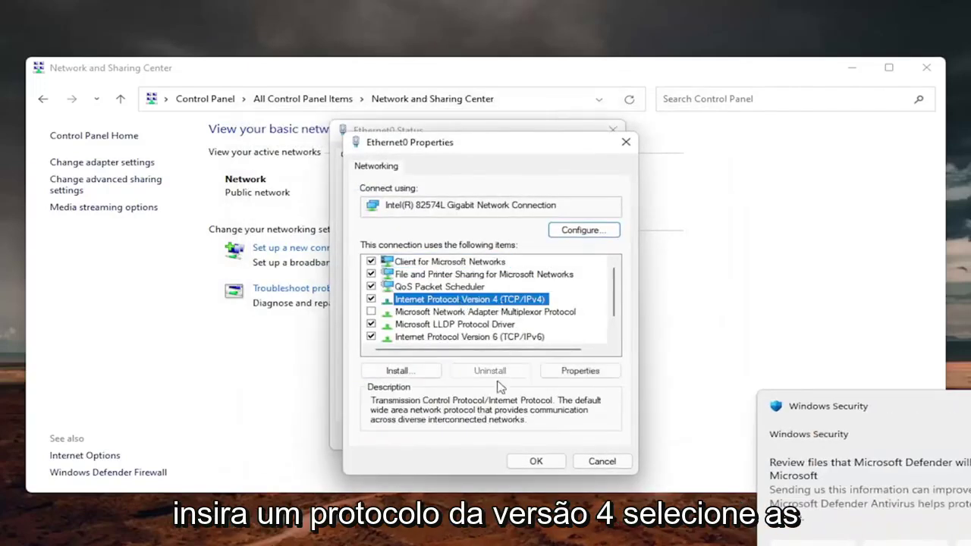
pyautogui.click(581, 371)
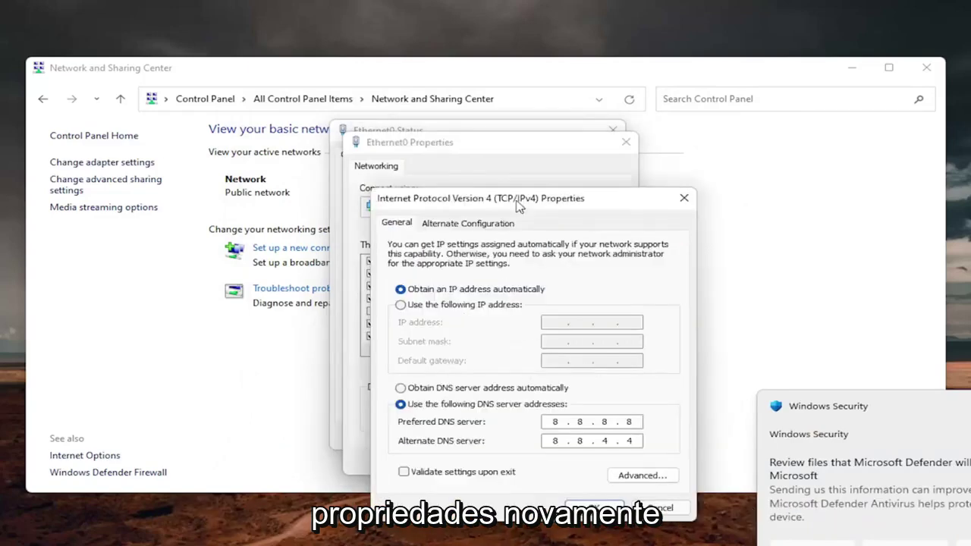
pyautogui.moveTo(523, 202); pyautogui.dragTo(498, 133)
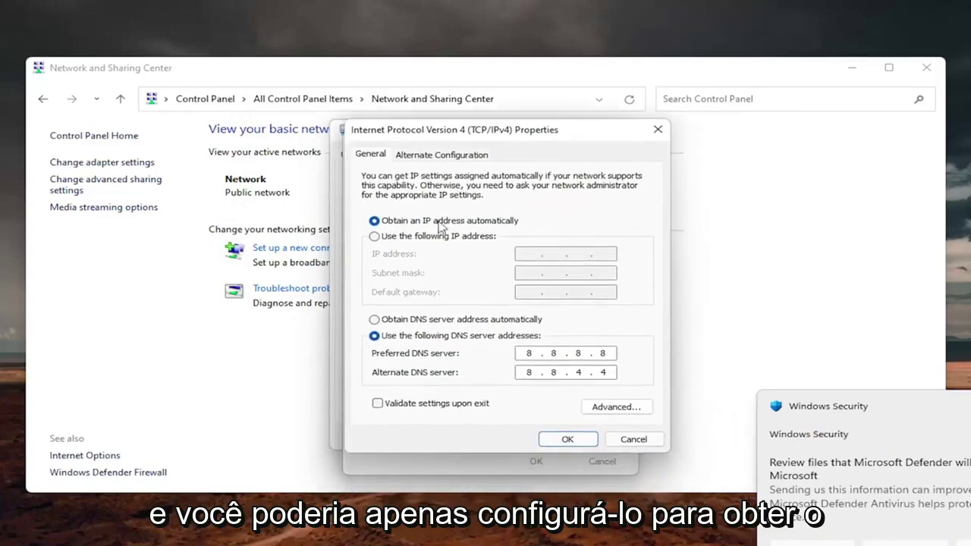
pyautogui.click(375, 321)
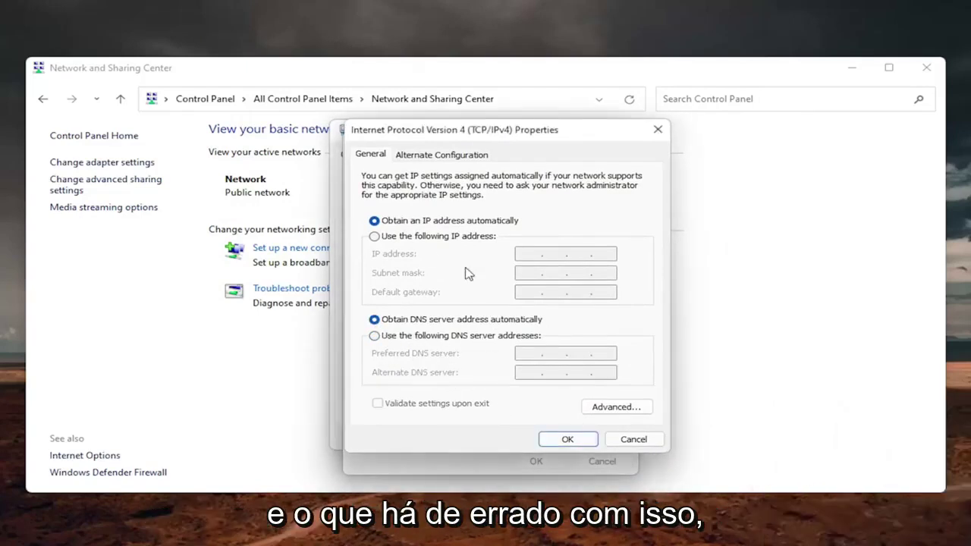
pyautogui.click(567, 439)
# Close Ethernet0 Properties, Ethernet0 Status, and Network and Sharing Center windows.
pyautogui.click(625, 142)
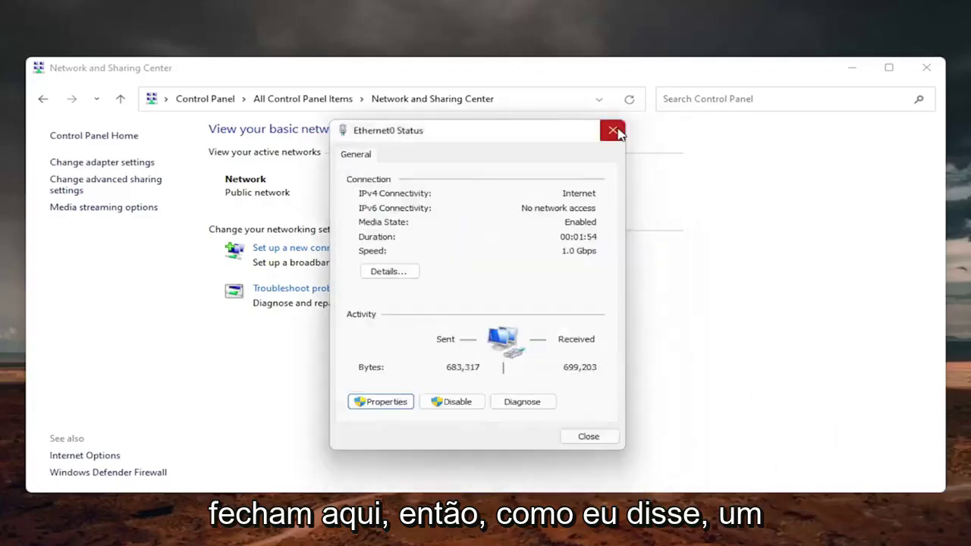
pyautogui.click(613, 131)
pyautogui.click(927, 67)
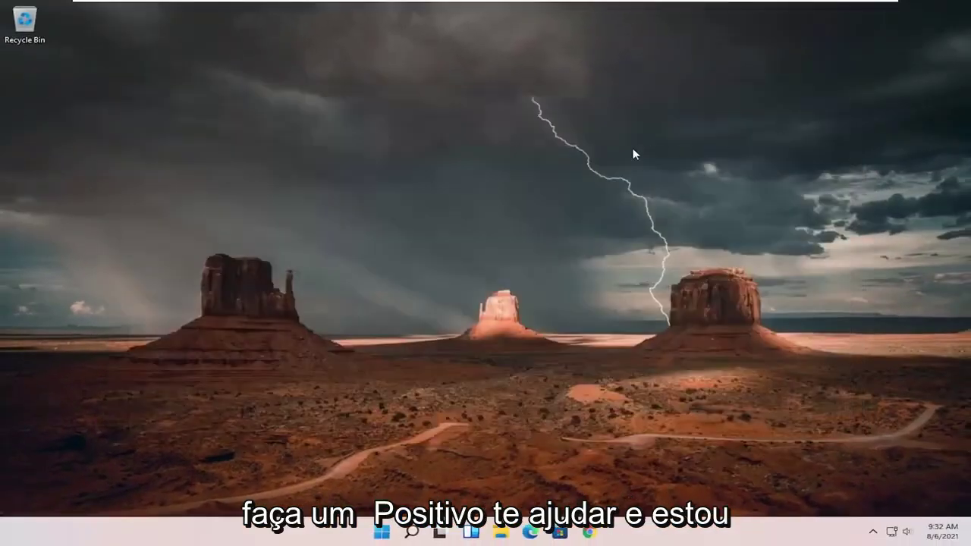